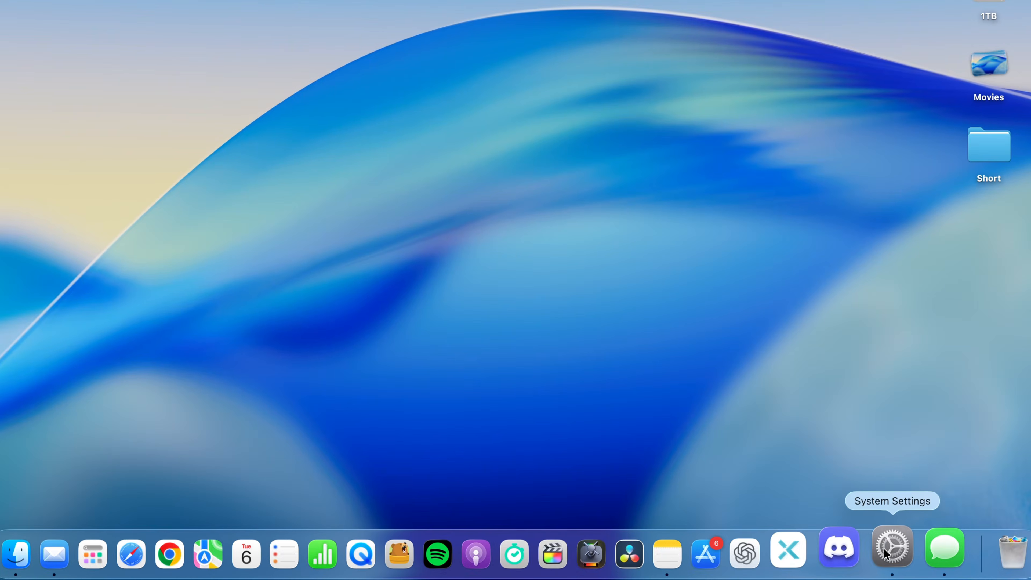
Step: Open the Time Machine settings in System Settings and start setting up the 1TB drive as a backup disk
left_click(892, 546)
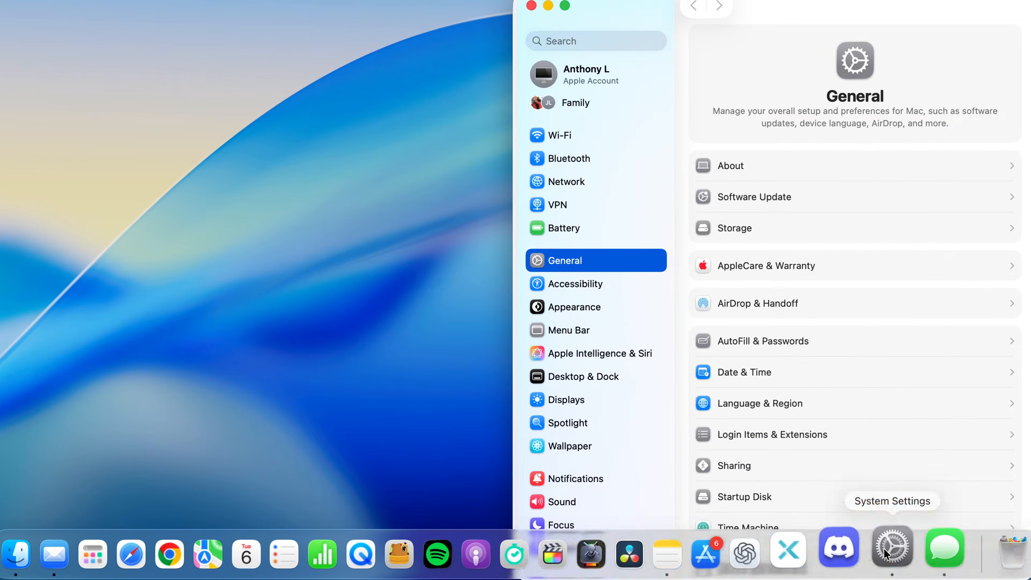
left_click_drag(829, 16, 572, 0)
scroll(539, 244, "down", 3)
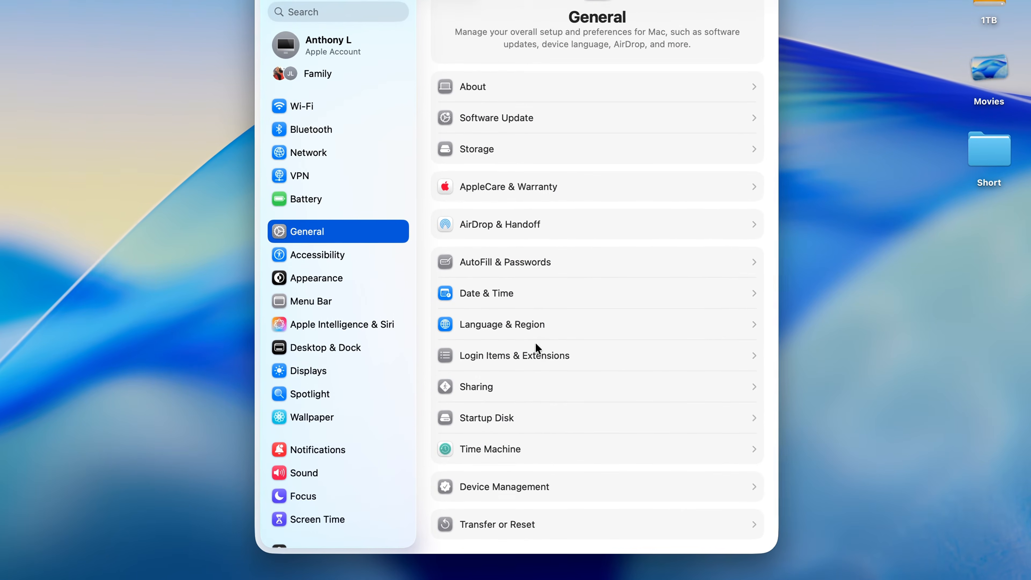
left_click(508, 449)
left_click(701, 154)
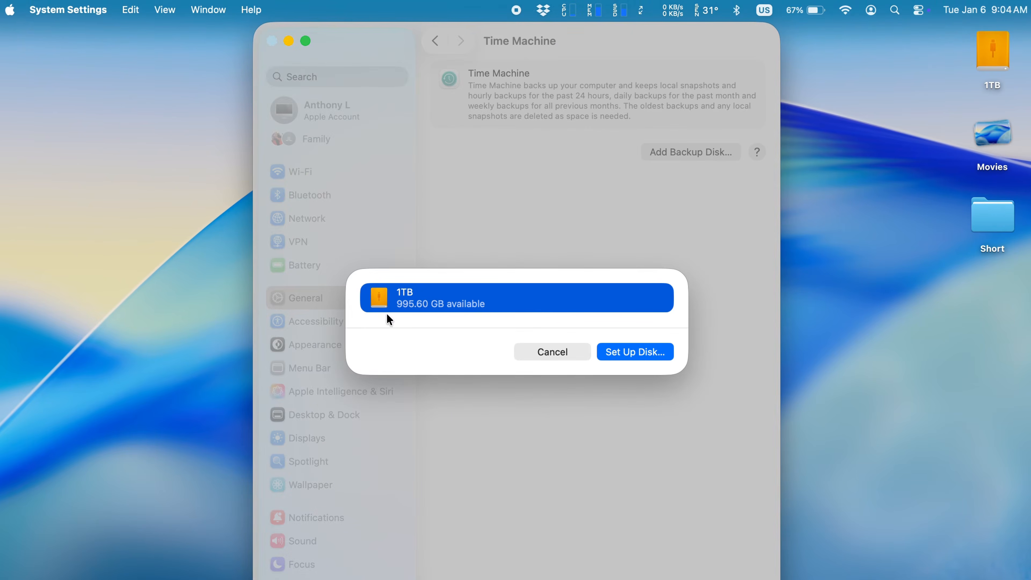
left_click(630, 353)
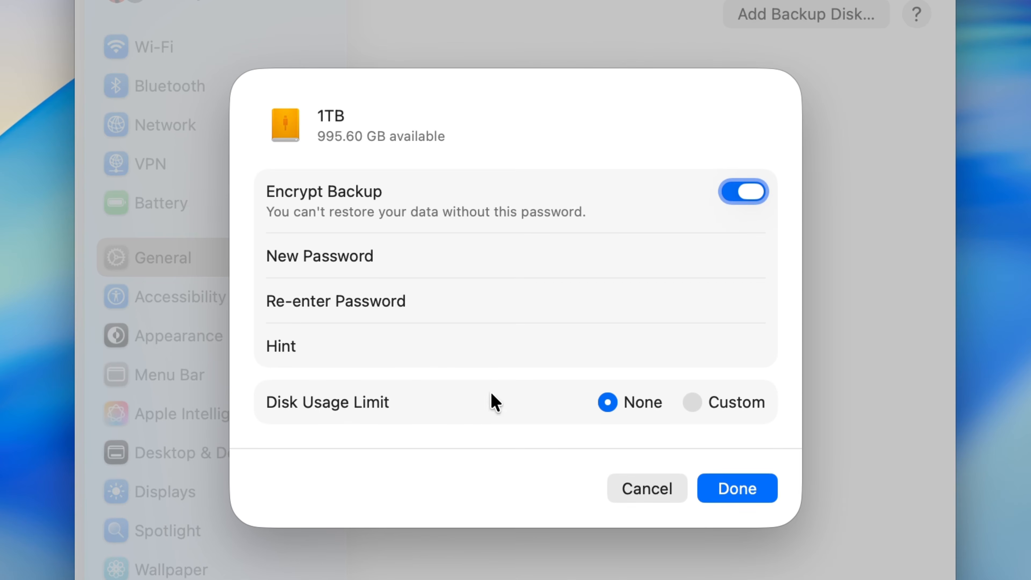
Step: Set a custom disk usage limit of 999.79 GB, turn off backup encryption, and finish the disk setup
left_click(692, 404)
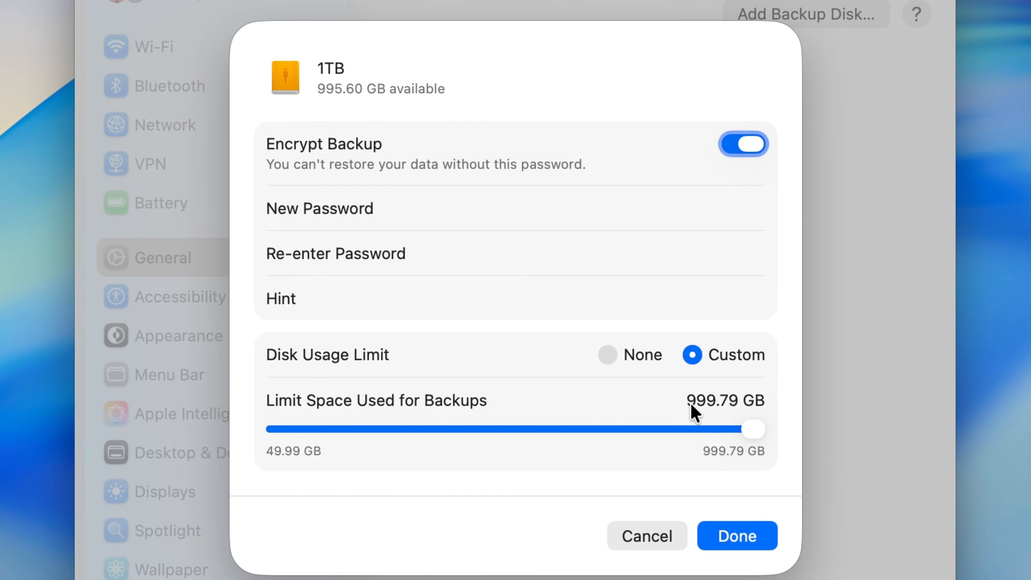
left_click_drag(752, 430, 814, 407)
left_click(750, 147)
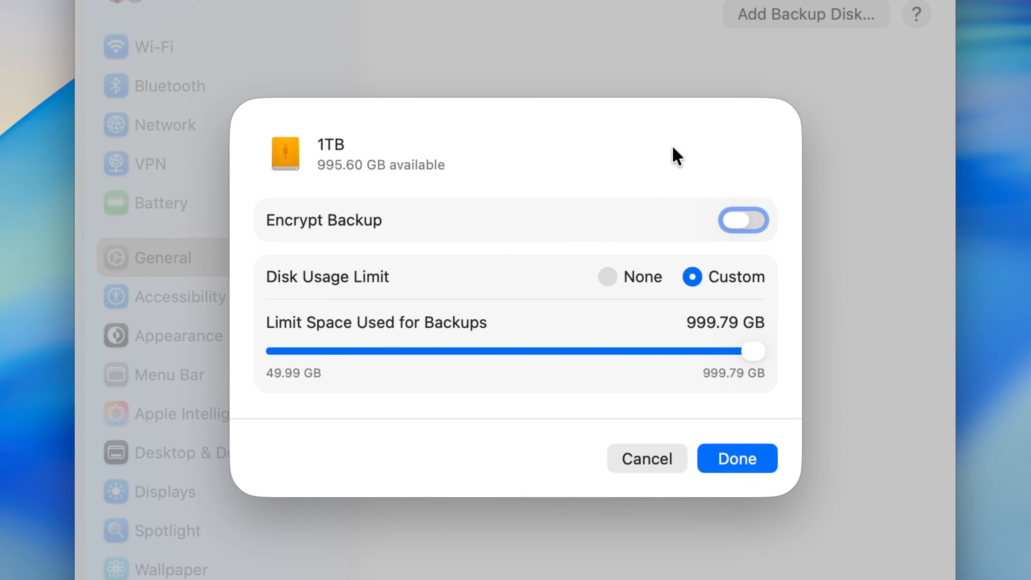
left_click(737, 461)
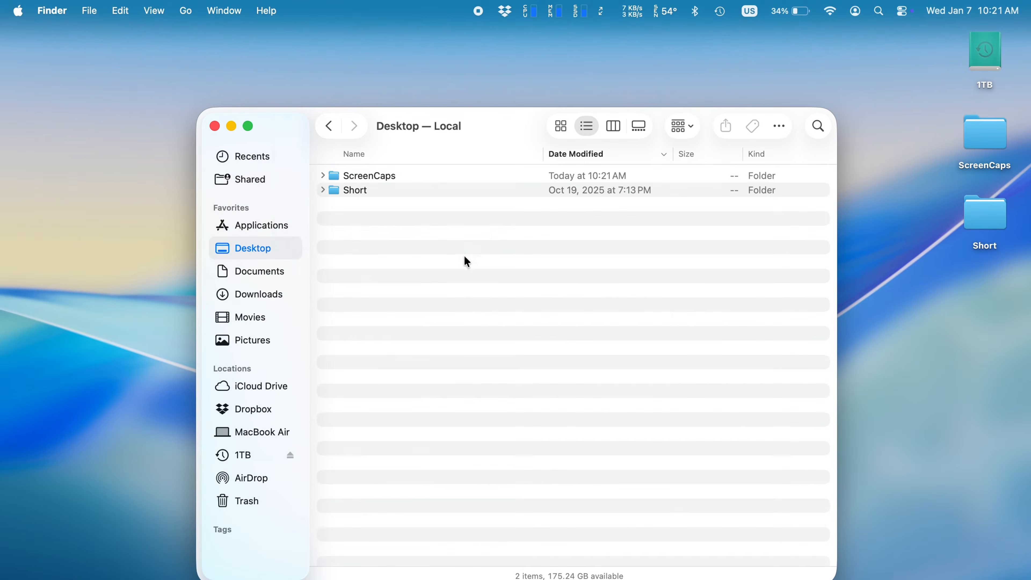
Step: Open the Time Machine backup options and review the backup frequency choices, keeping Automatically Every Hour
left_click(722, 12)
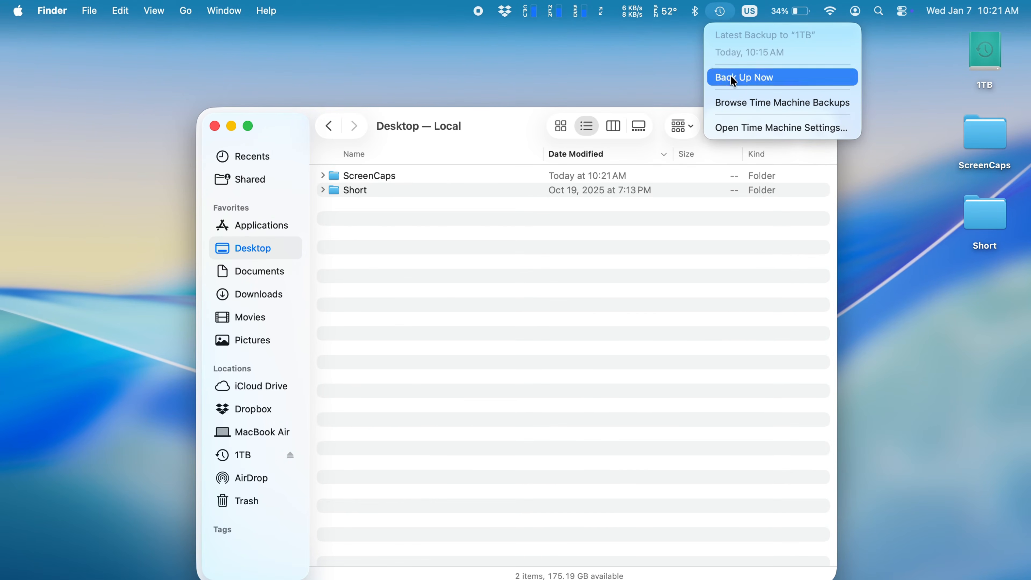
left_click(738, 128)
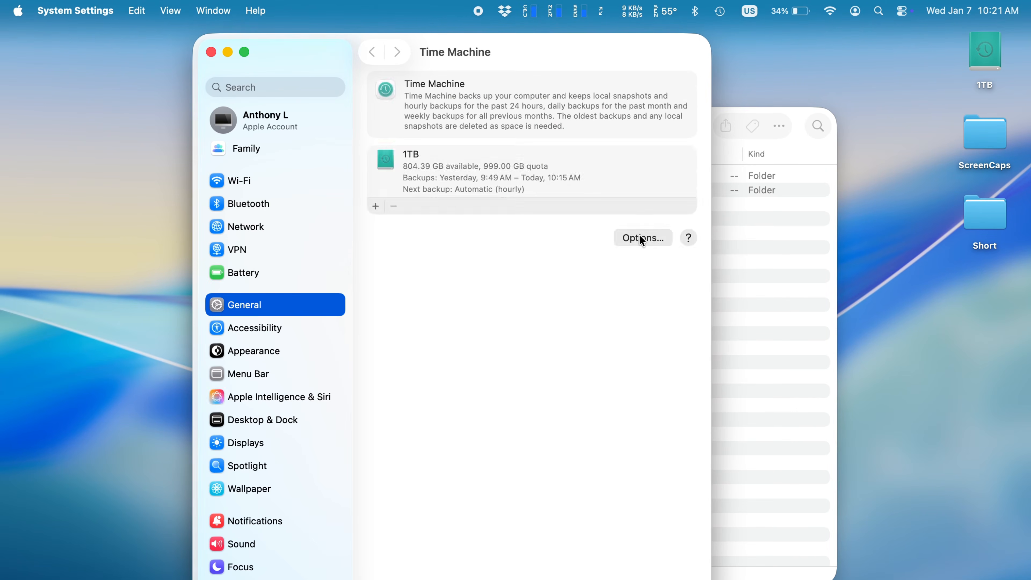
left_click(641, 240)
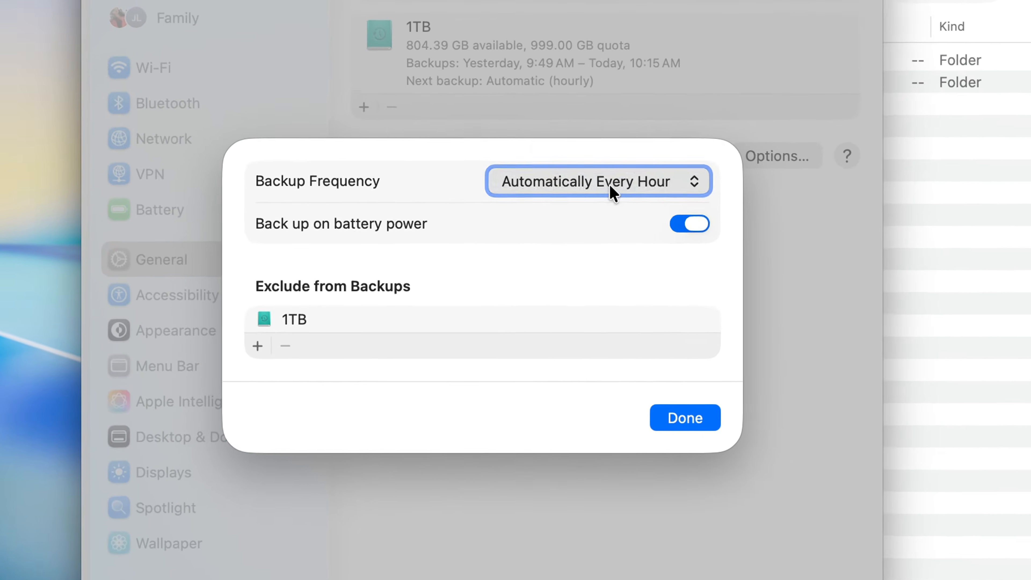
left_click(580, 220)
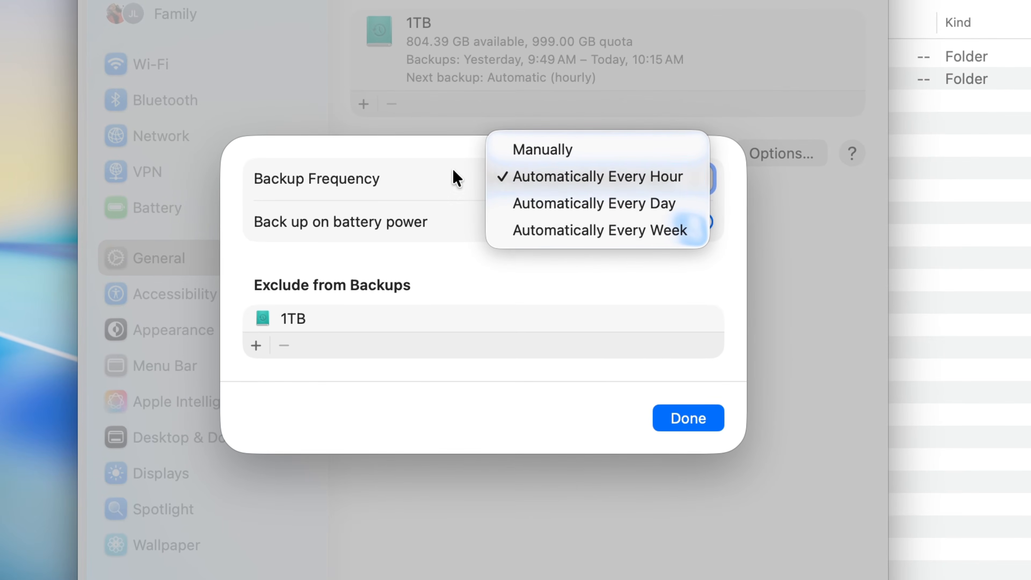
left_click(441, 169)
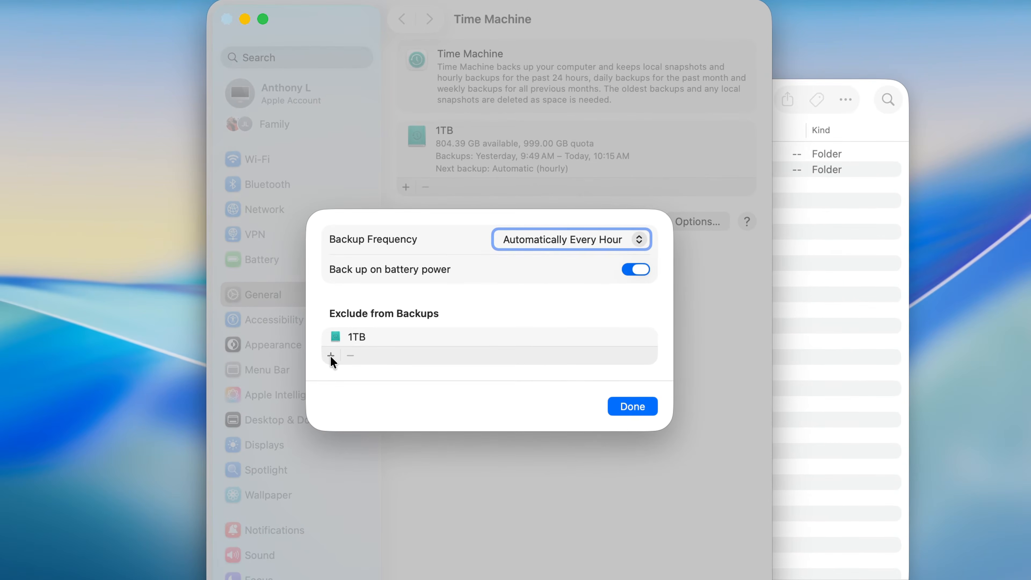
Step: Exclude the ScreenCaps folder on the Desktop from backups and confirm the backup options
left_click(331, 355)
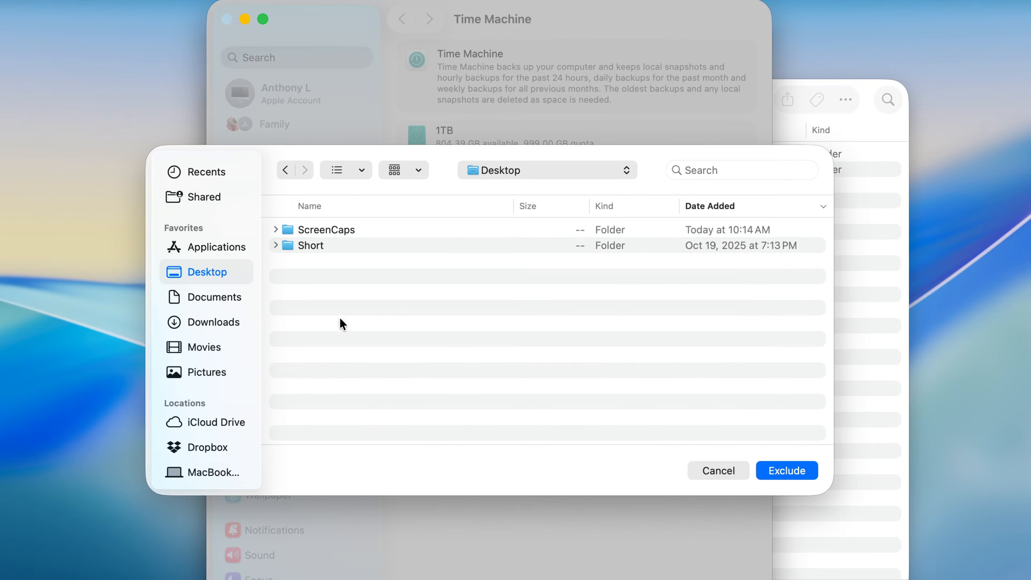
left_click(343, 231)
left_click(787, 471)
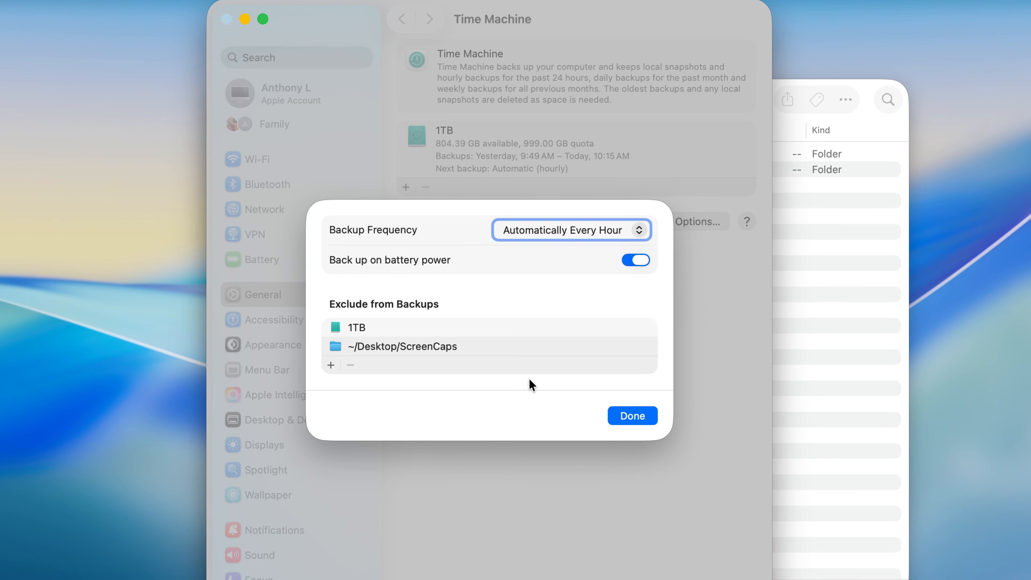
left_click(632, 416)
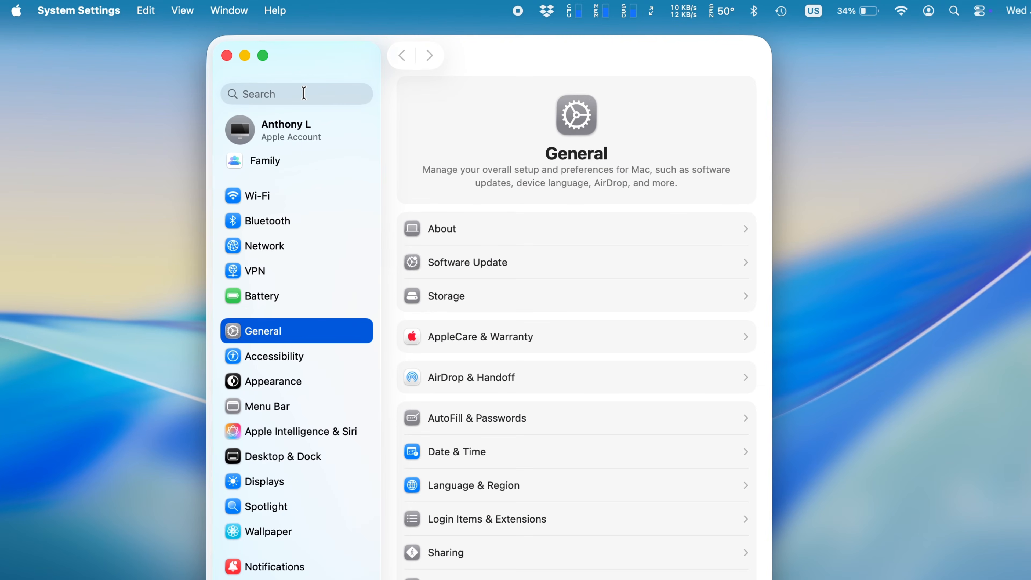
Step: Search System Settings for "time machine" and have the Time Machine status shown in the menu bar
left_click(304, 93)
type("time machine")
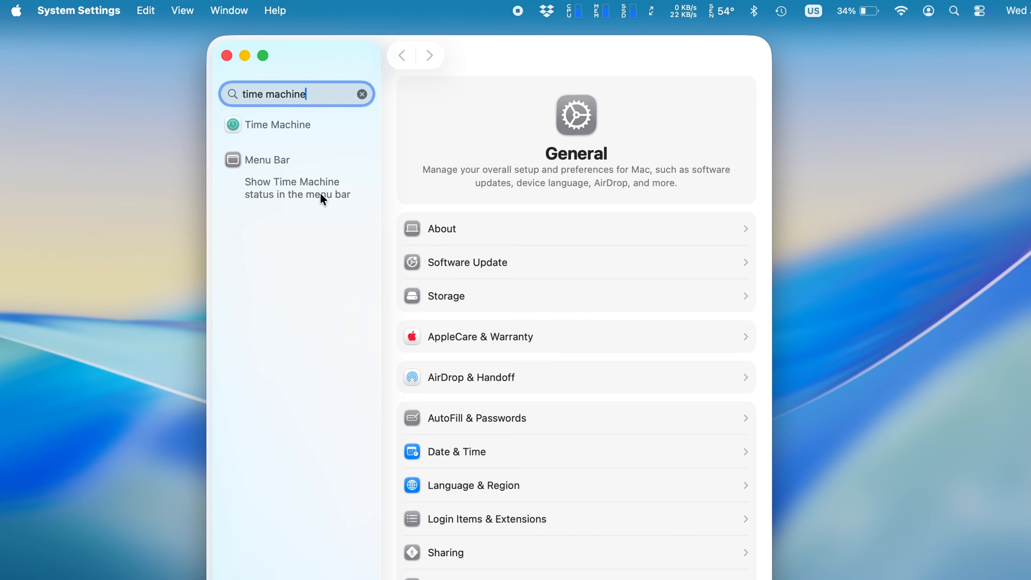
left_click(329, 192)
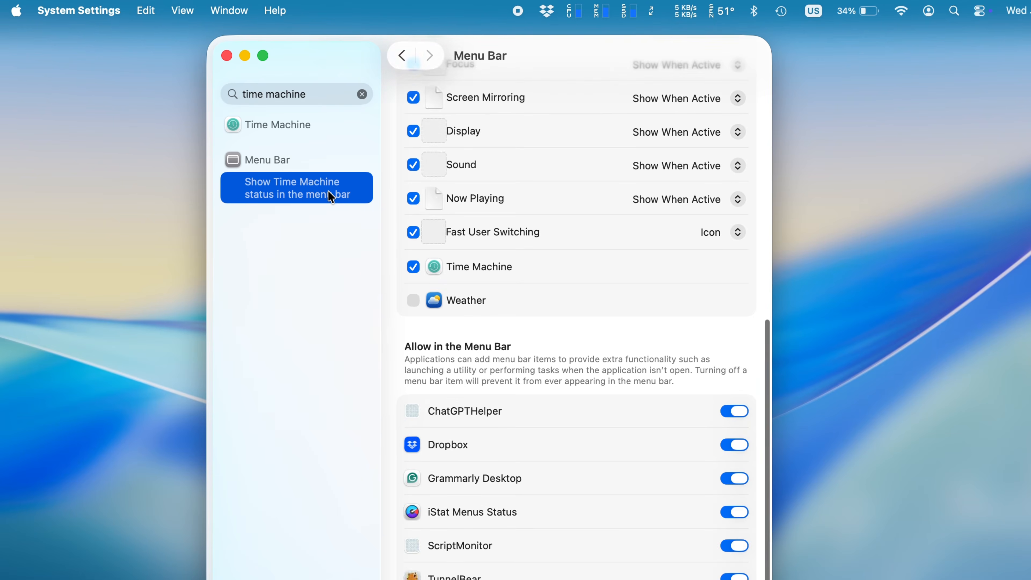
left_click(411, 267)
left_click(414, 267)
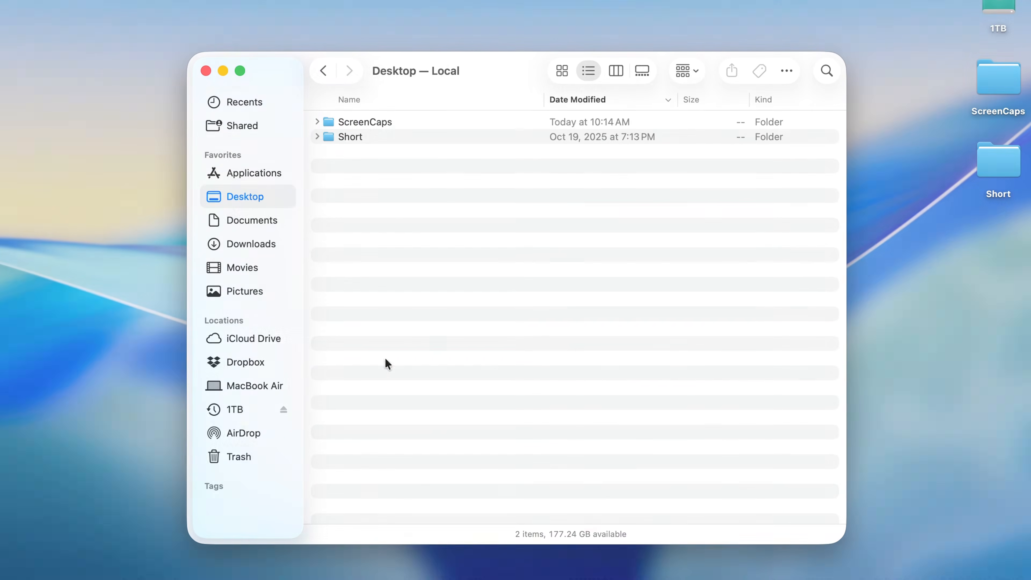
left_click(240, 412)
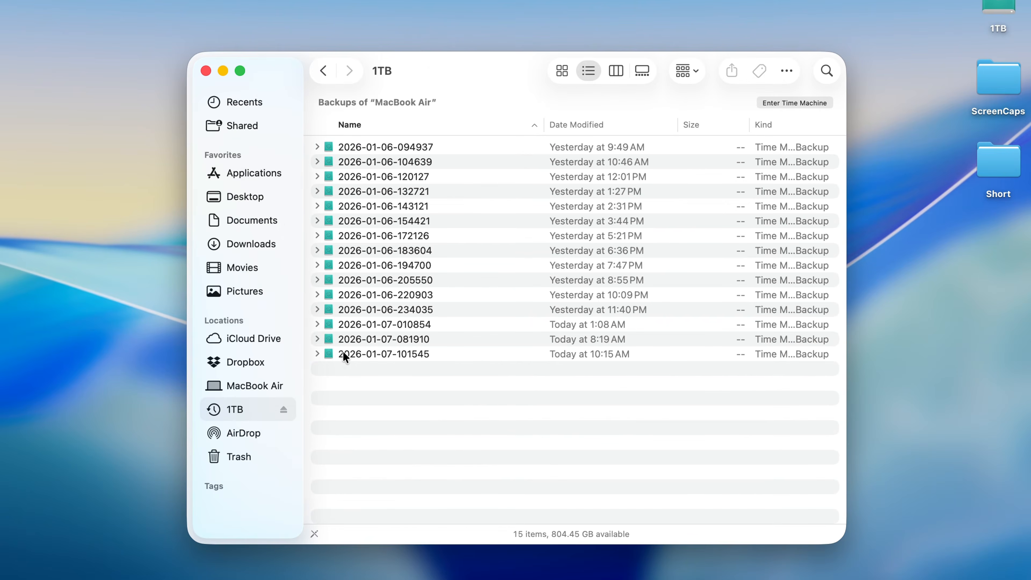
left_click(317, 354)
left_click(317, 354)
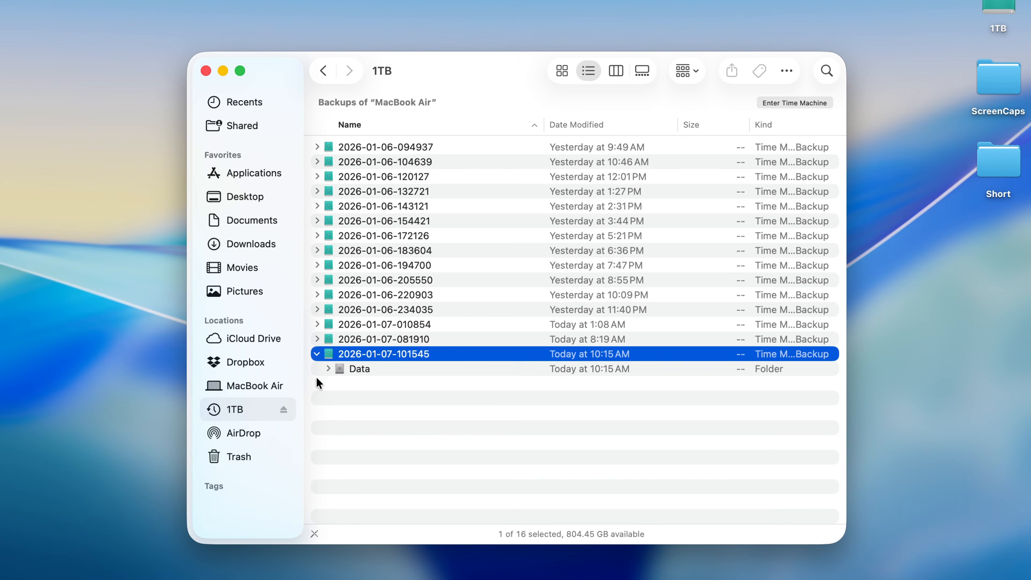
left_click(327, 369)
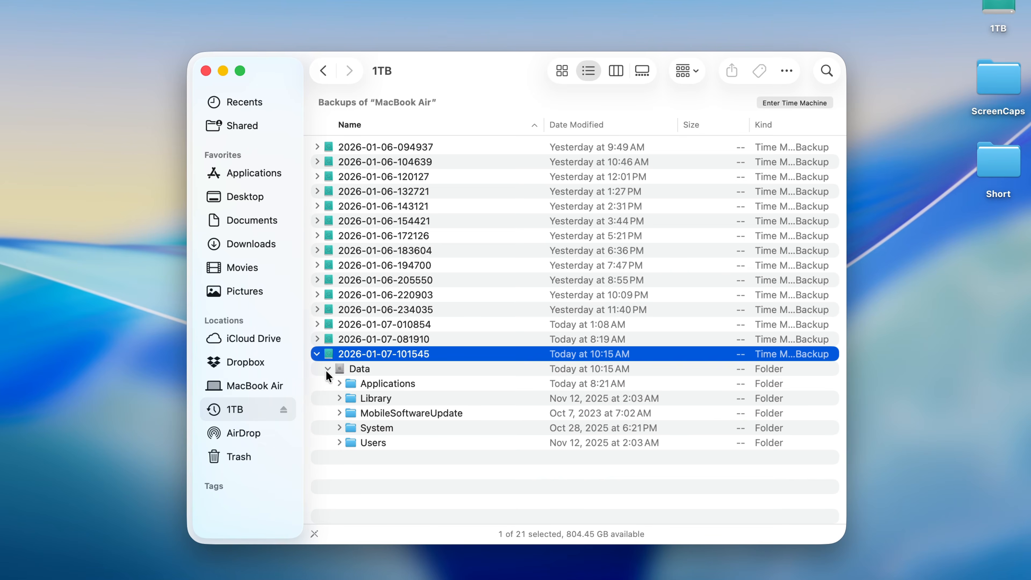
left_click(317, 354)
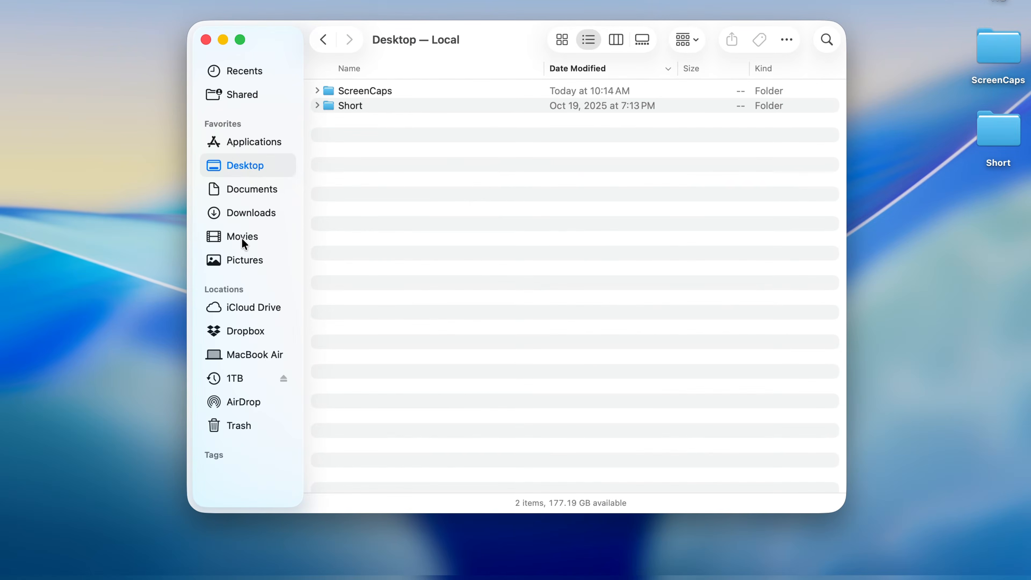
Step: Delete Photo Booth Library from the Pictures folder and empty the Trash
left_click(242, 261)
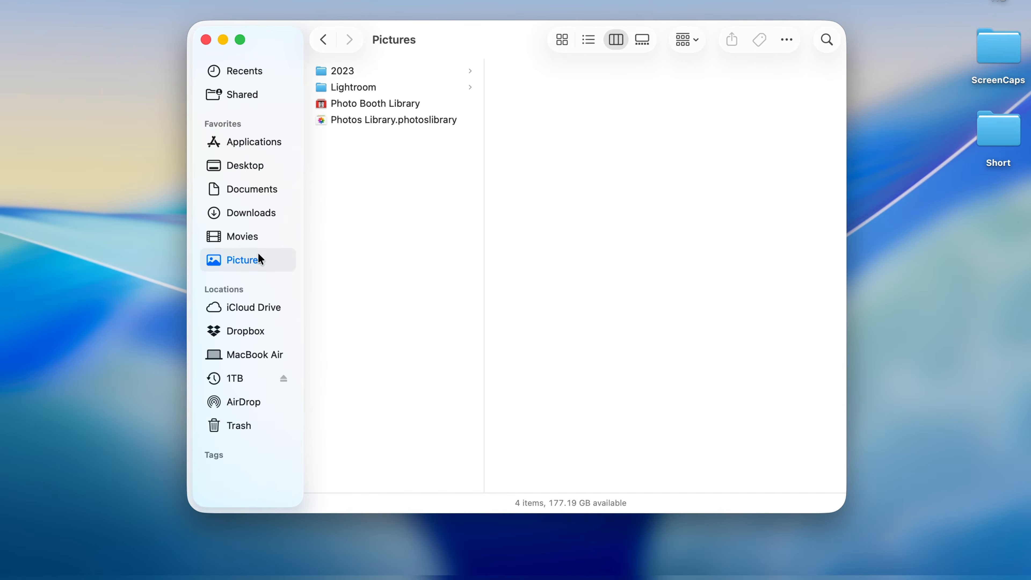
left_click(425, 104)
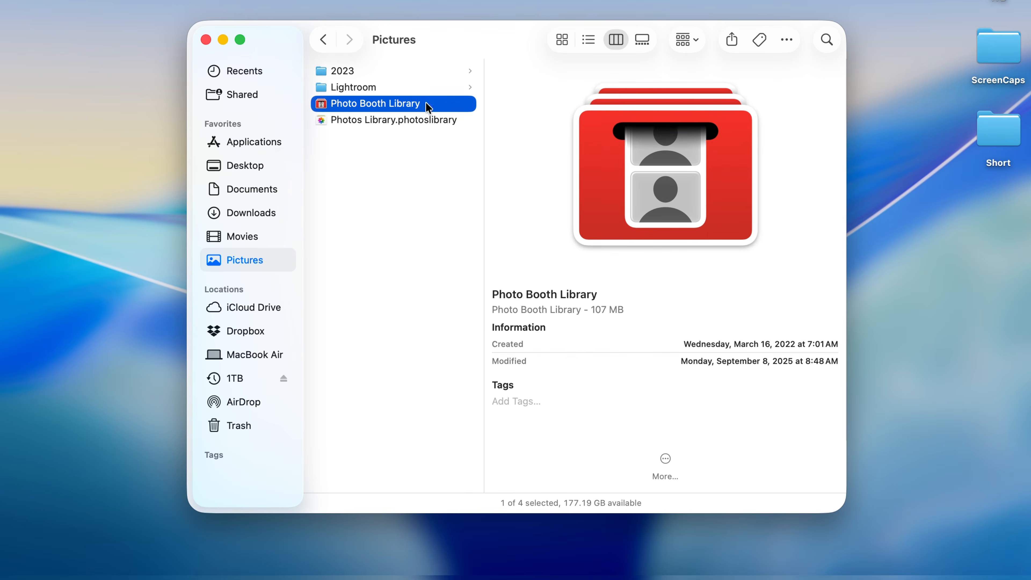
key("super+BackSpace")
left_click(415, 180)
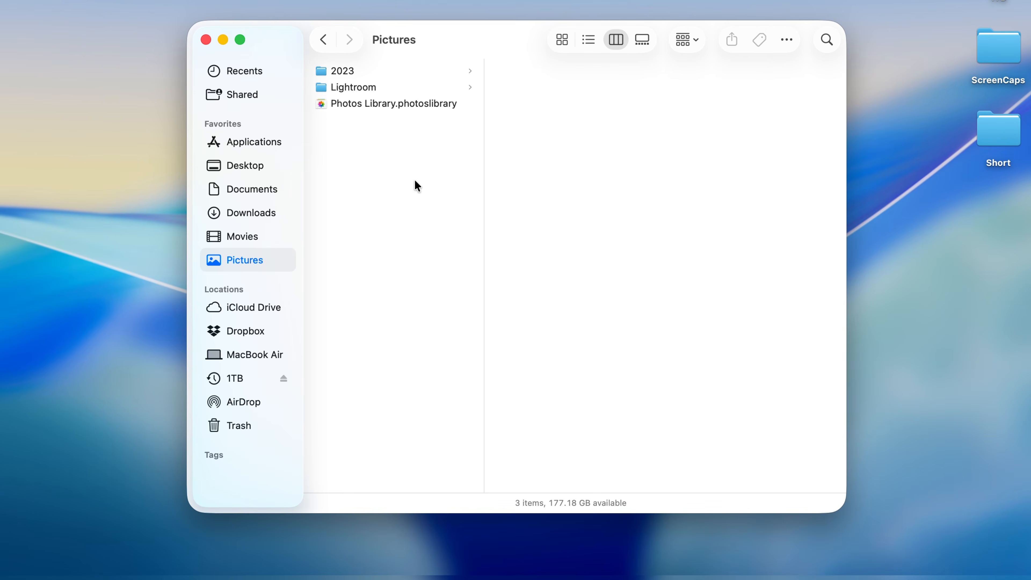
mouse_move(739, 564)
left_click_drag(999, 550, 1000, 481)
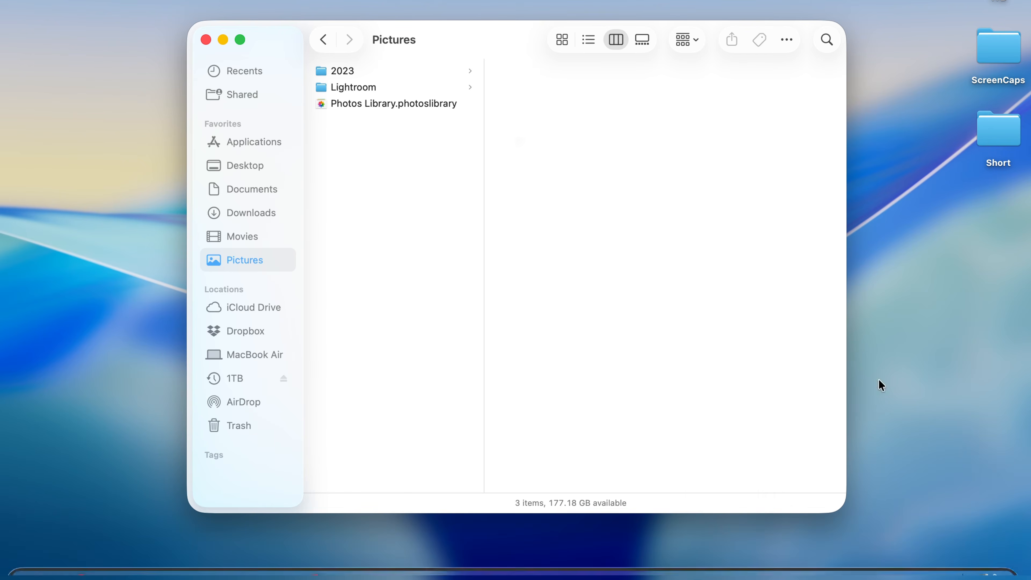
left_click(575, 203)
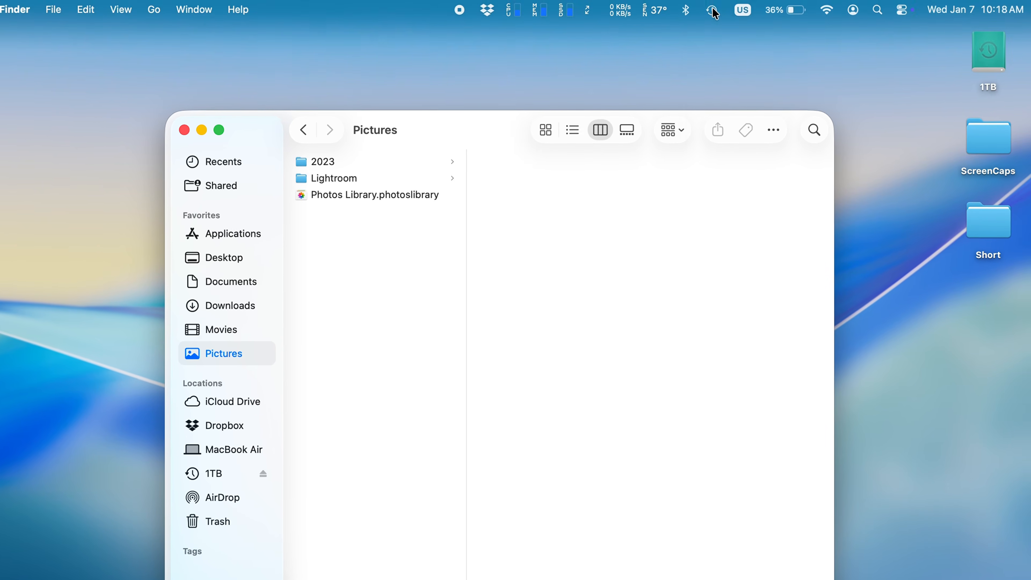
Step: Browse the Time Machine backups of the Pictures folder to 1/6/26, 6:36 PM and restore Photo Booth Library
left_click(713, 11)
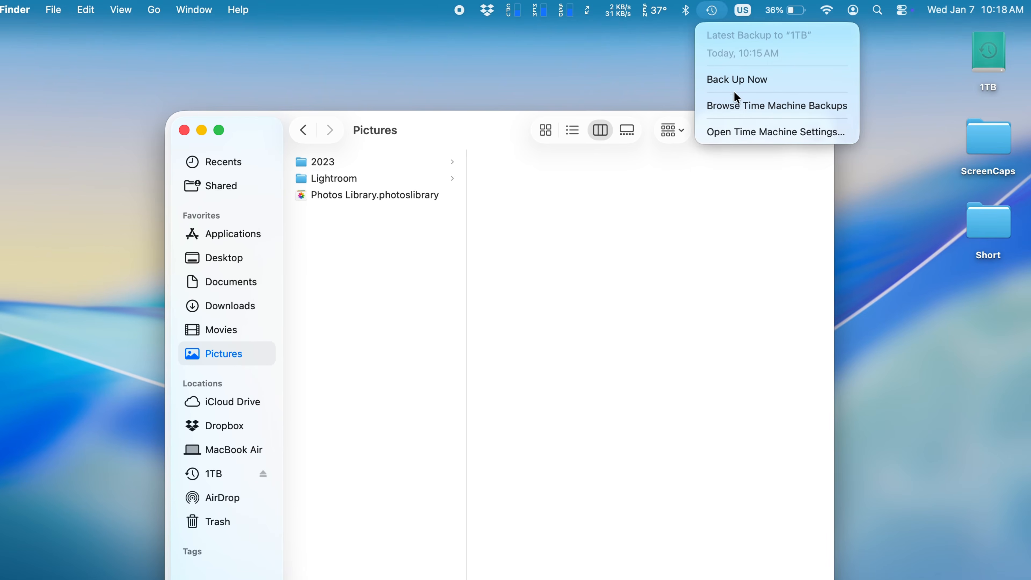
left_click(763, 107)
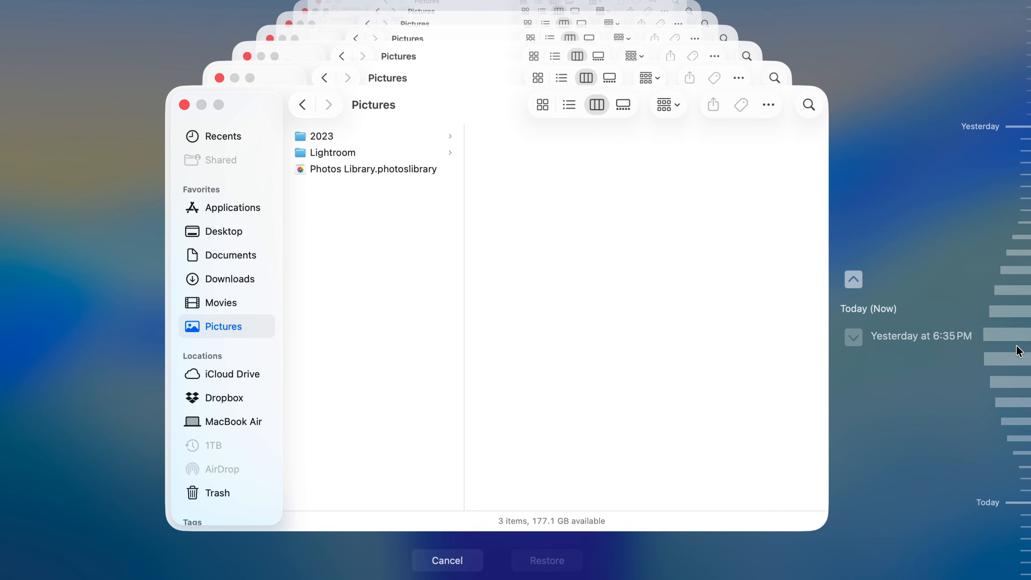
left_click(1008, 353)
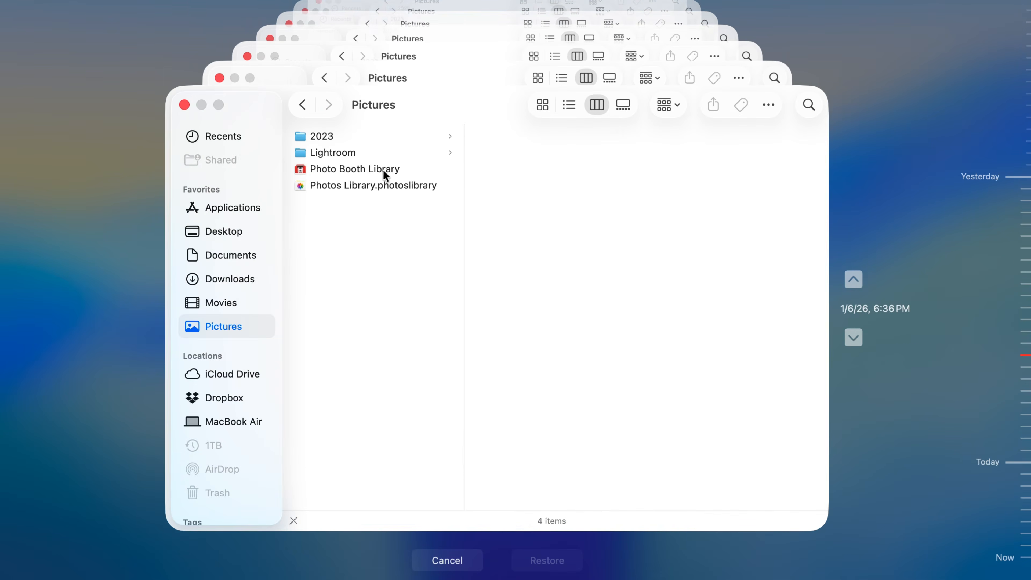
left_click(401, 171)
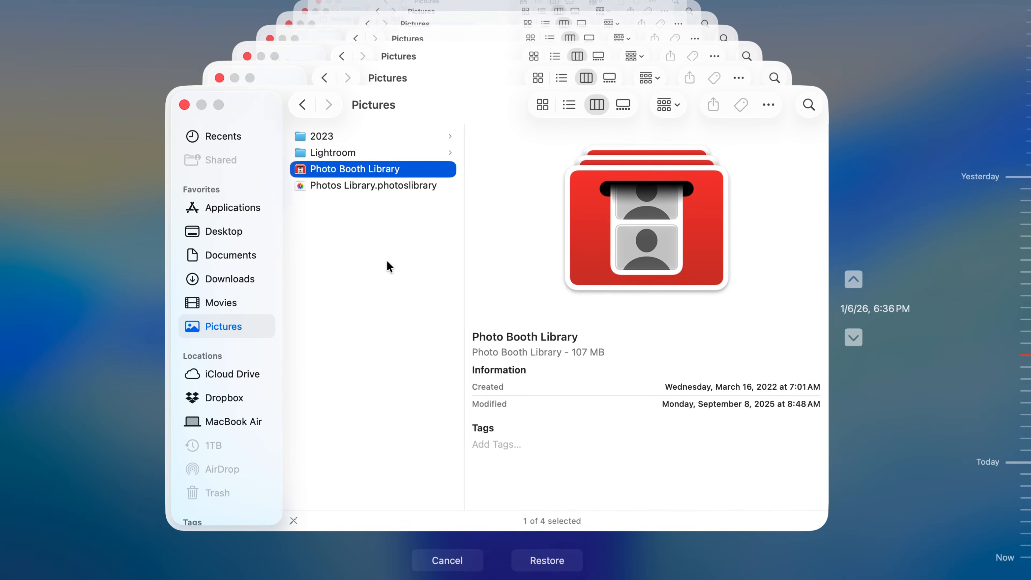
left_click(546, 561)
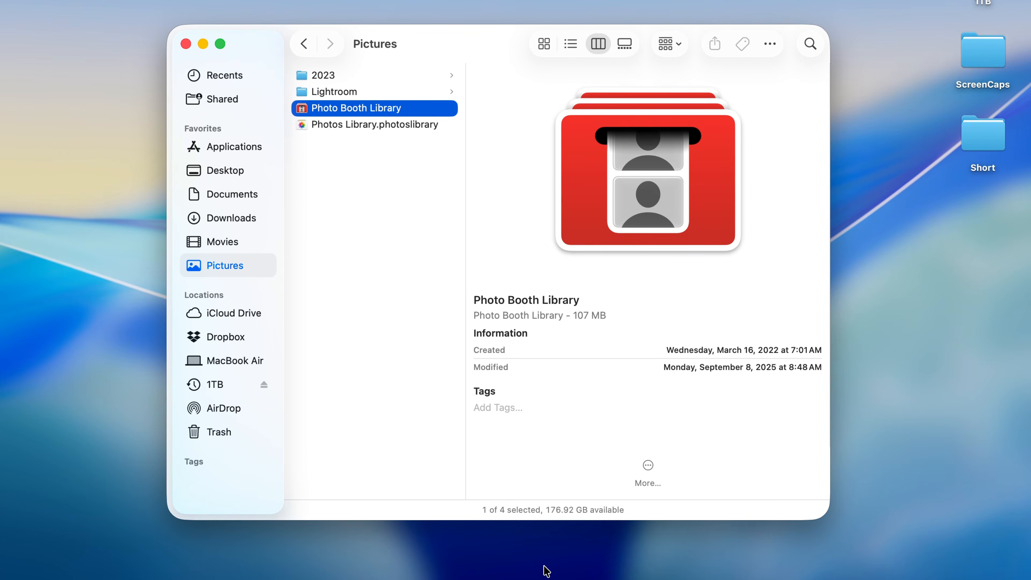
left_click(387, 243)
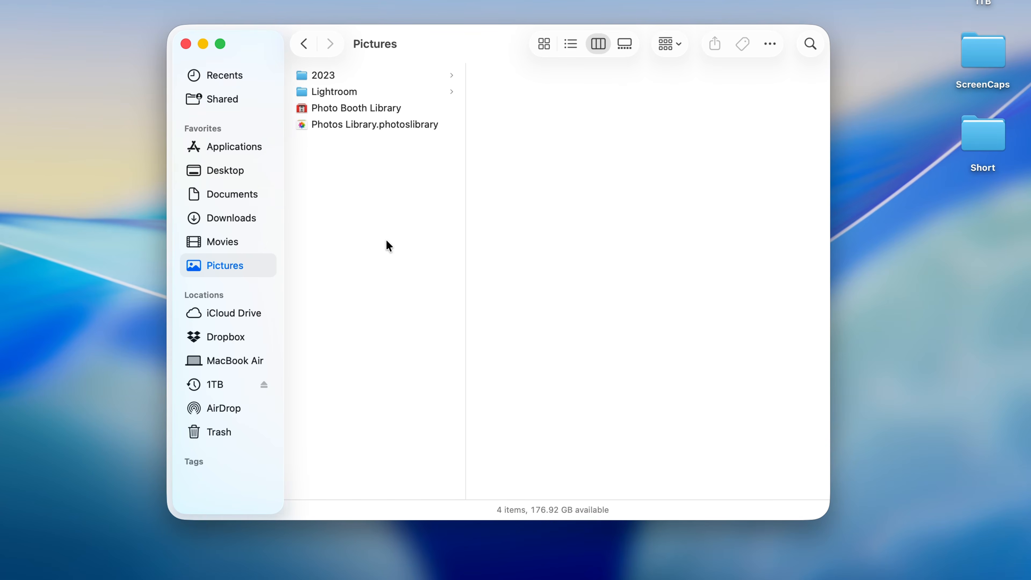